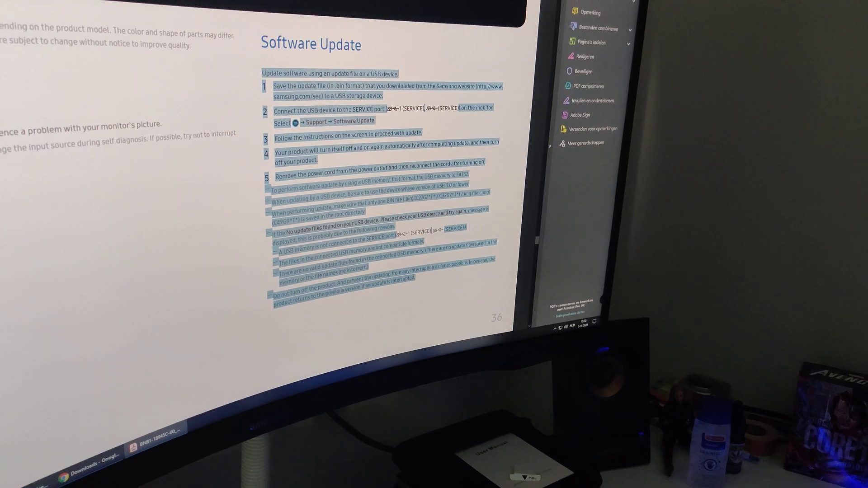
# Copy the firmware .bin file from the downloaded zip archive onto the ESD-USB drive.
pyautogui.hotkey('alt', 'Tab')
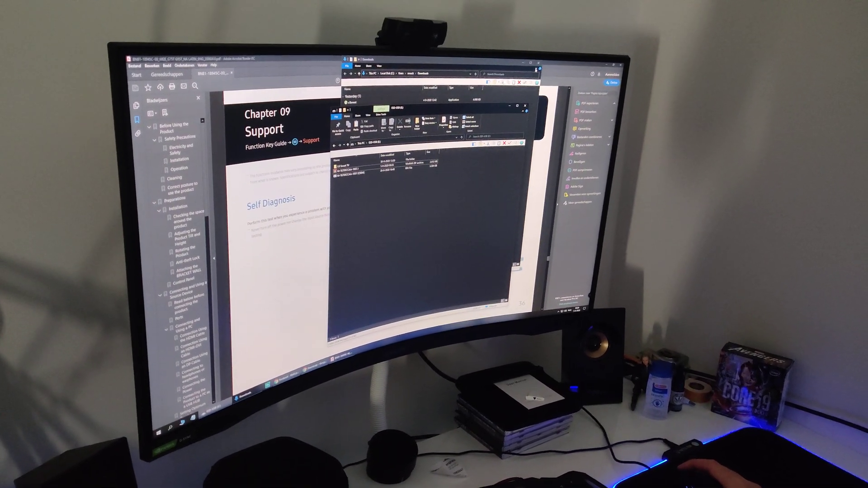
pyautogui.doubleClick(346, 175)
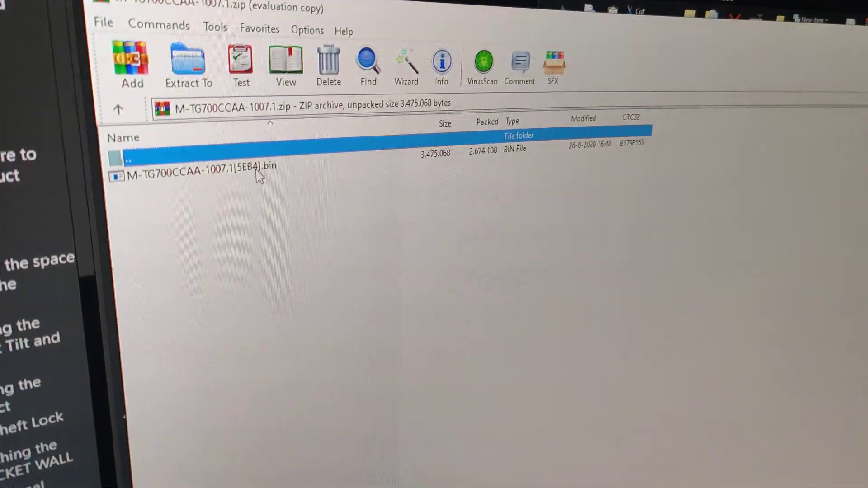
pyautogui.click(284, 169)
pyautogui.moveTo(283, 170); pyautogui.dragTo(560, 213)
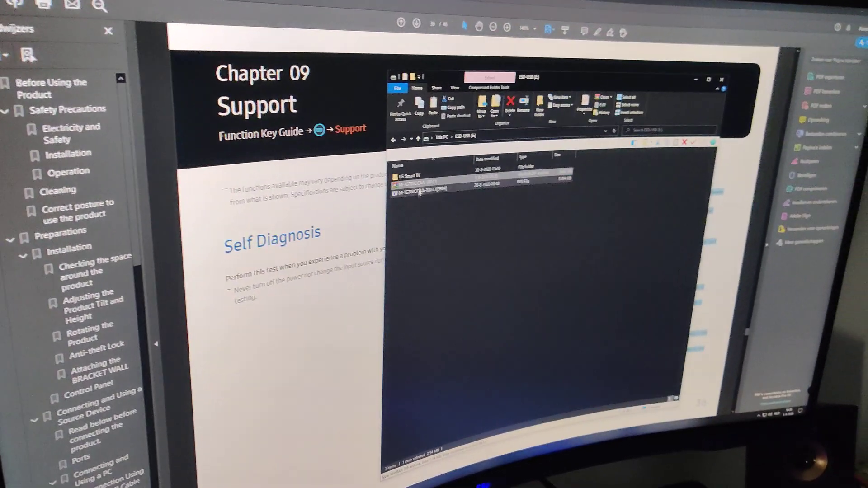
# Permanently delete the zip archive, then clear the windows to show the desktop.
pyautogui.press('Delete')
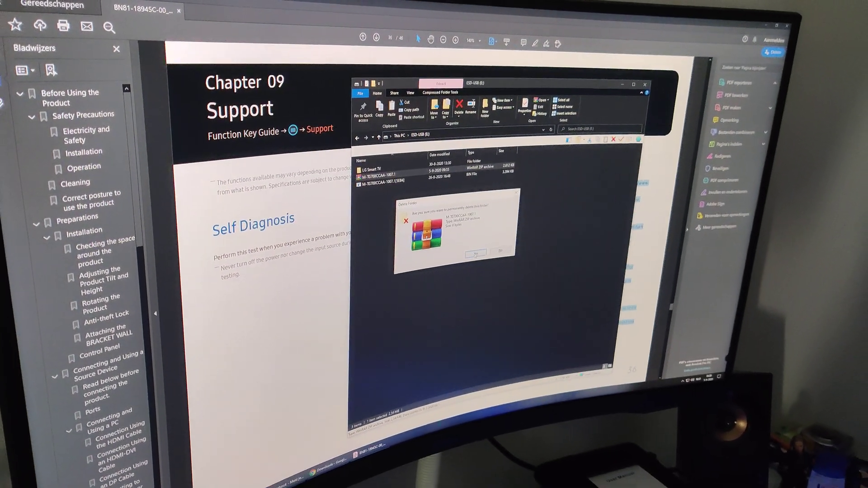
pyautogui.press('Return')
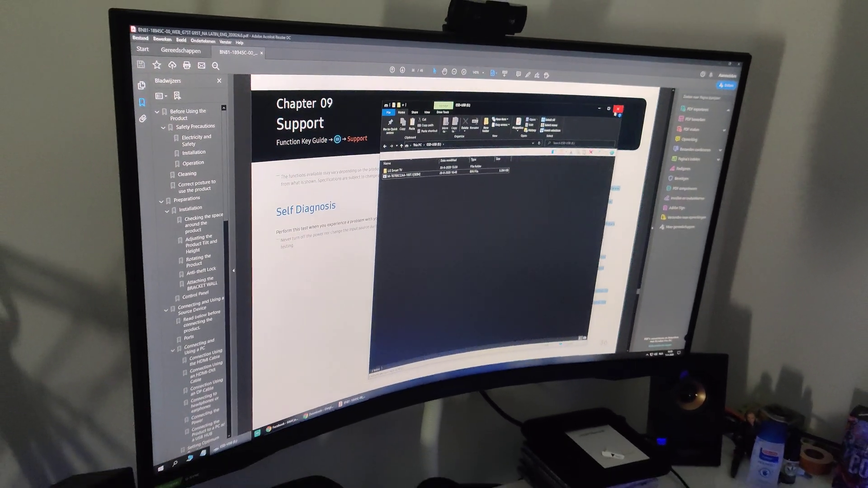
pyautogui.click(635, 95)
pyautogui.click(680, 52)
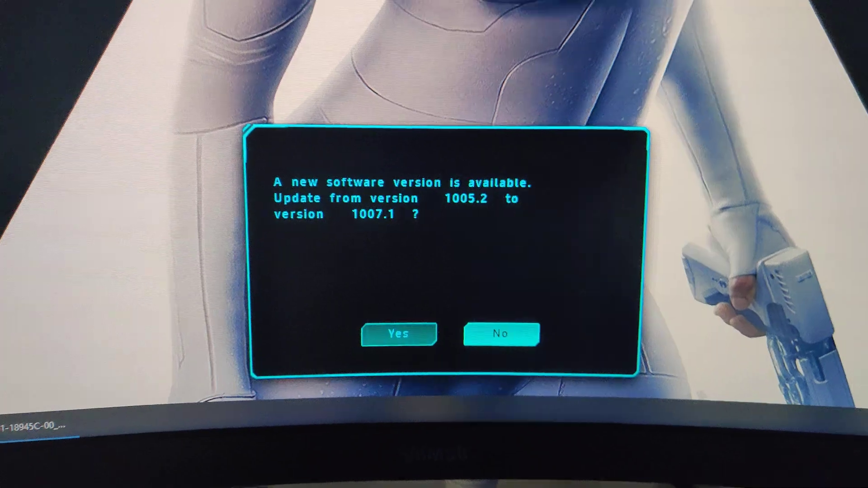
# Move the update prompt selection from No to Yes to accept the 1007.1 firmware.
pyautogui.press('Left')
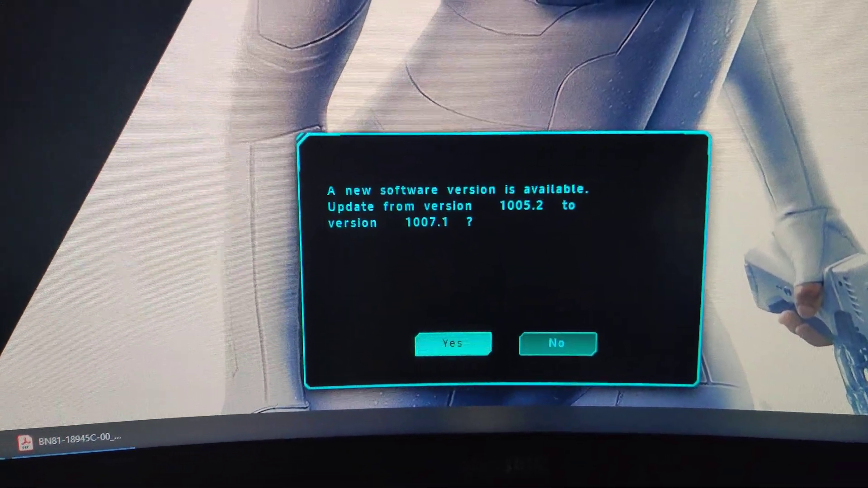